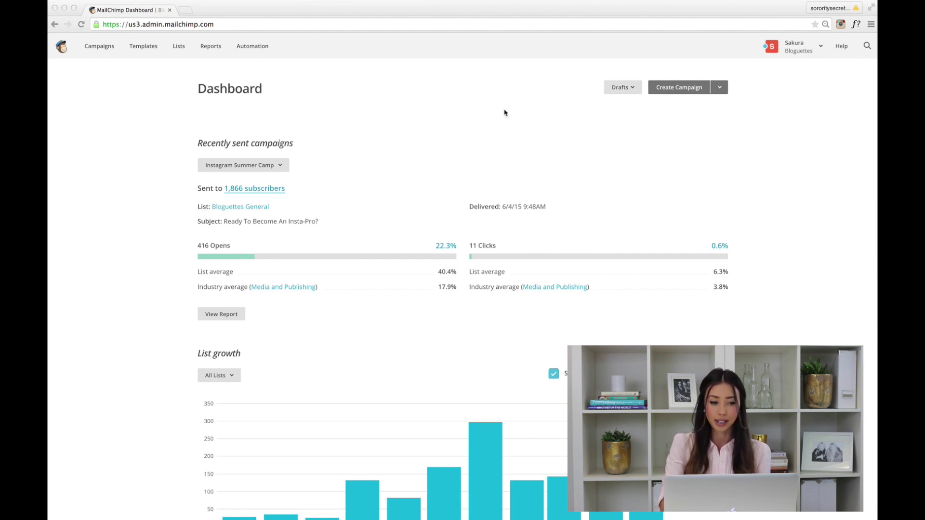
From the Lists overview, start a new list (not groups) to get an empty Create List form
left_click(170, 62)
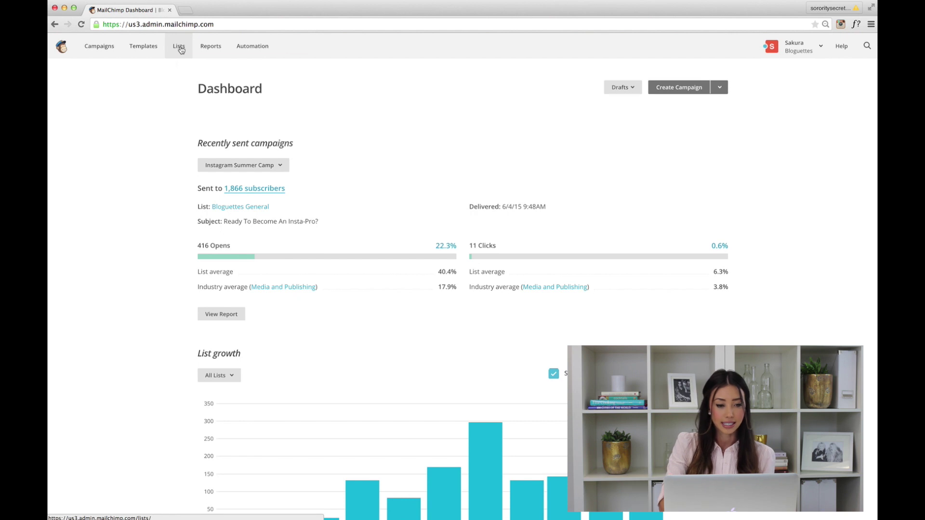
left_click(179, 48)
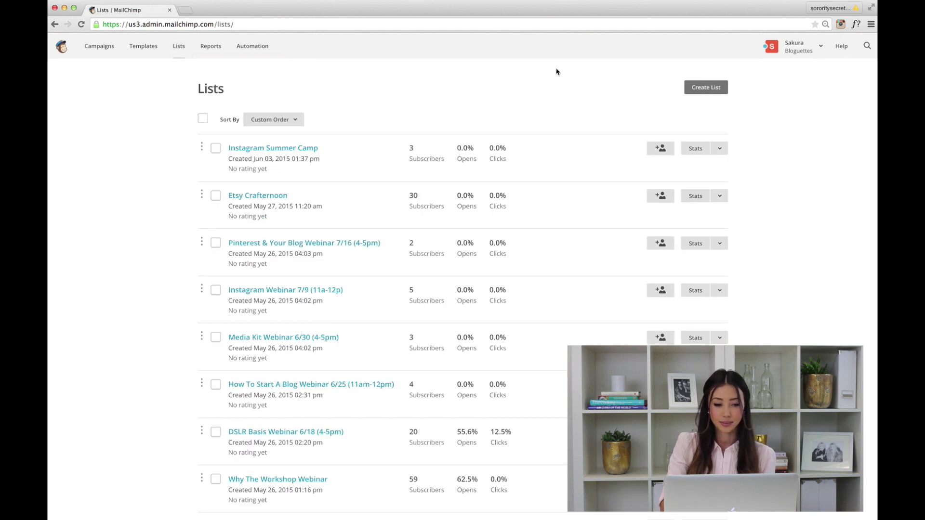
left_click(711, 90)
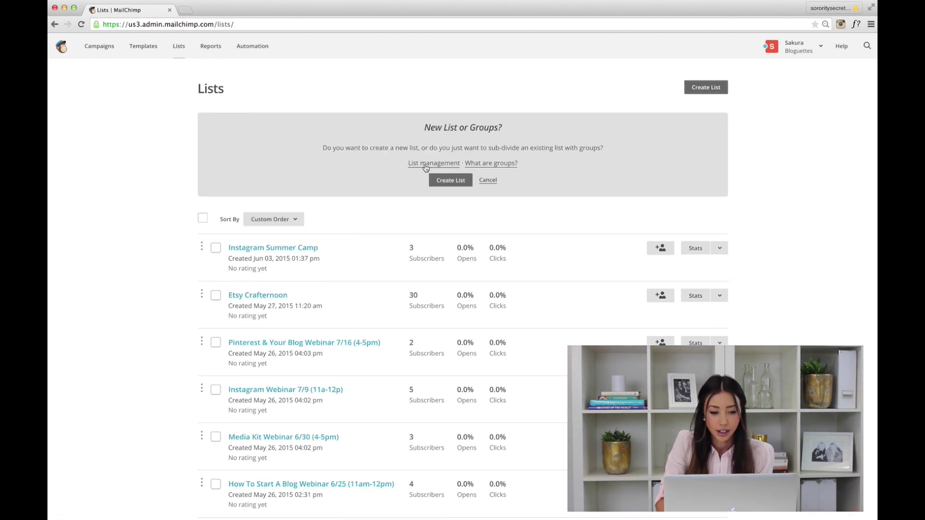
left_click(450, 181)
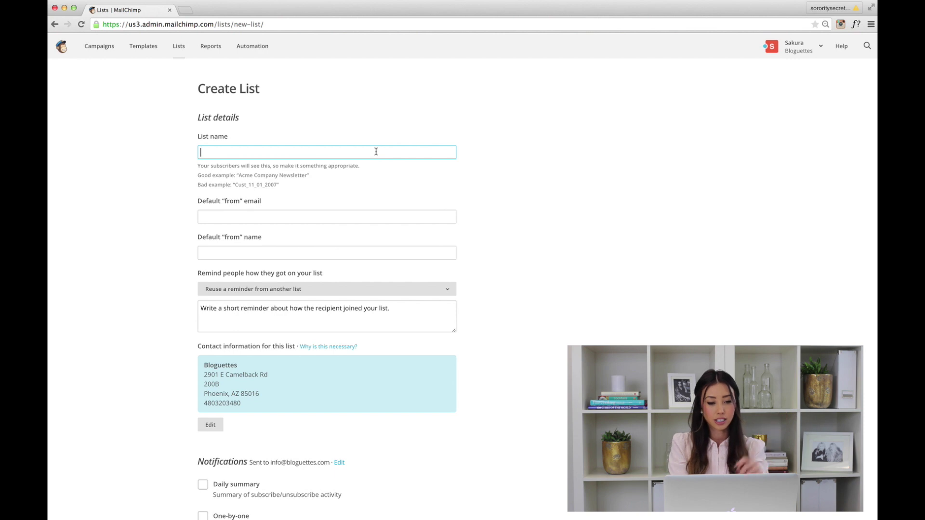
Name the list 'Bloguettes Workshop' and enter the business info address as default from e-mail
type("Bl")
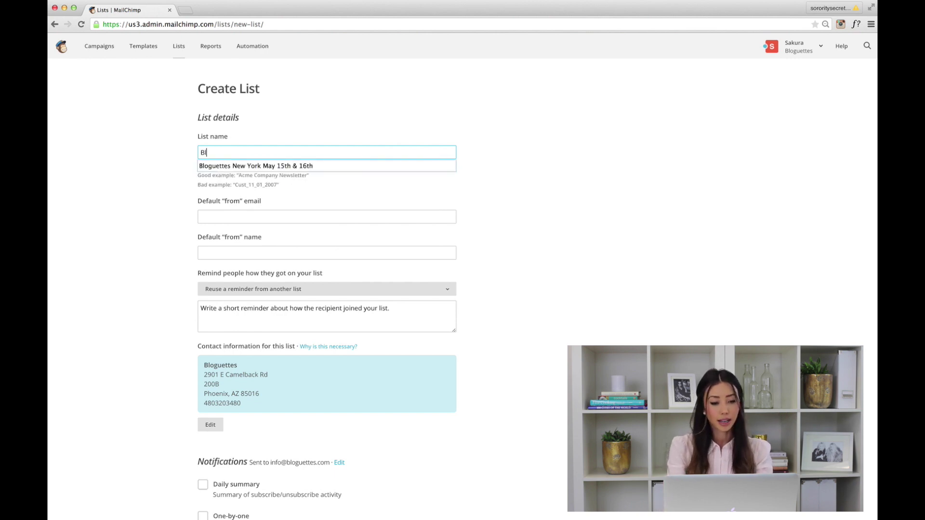
type("oguettes Workshop")
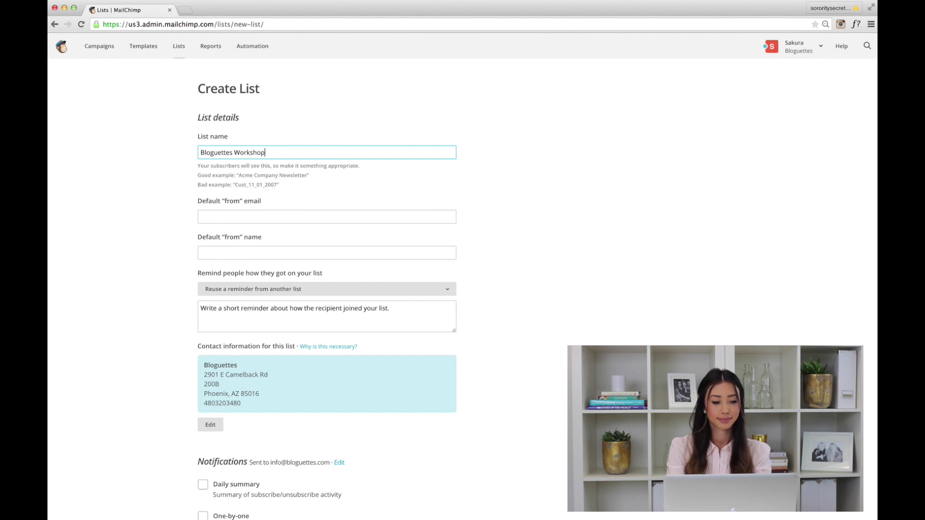
key("Tab")
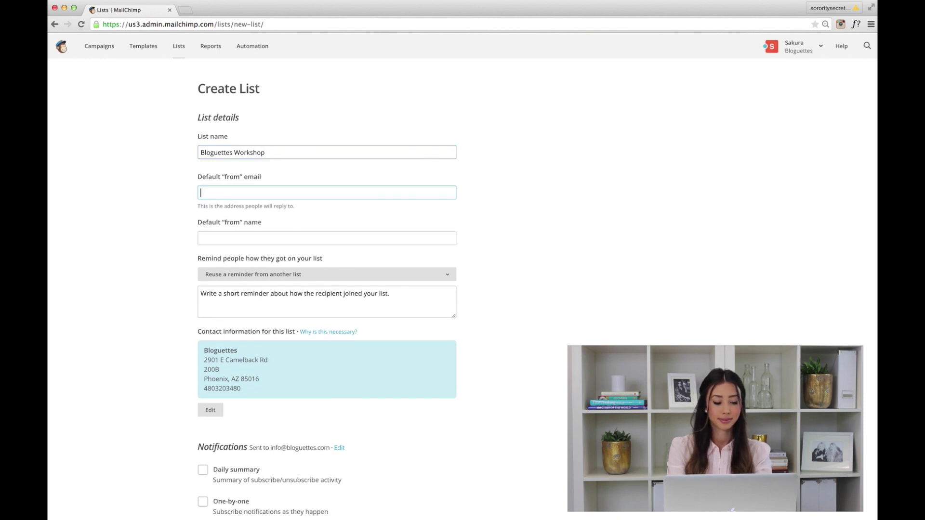
left_click(291, 187)
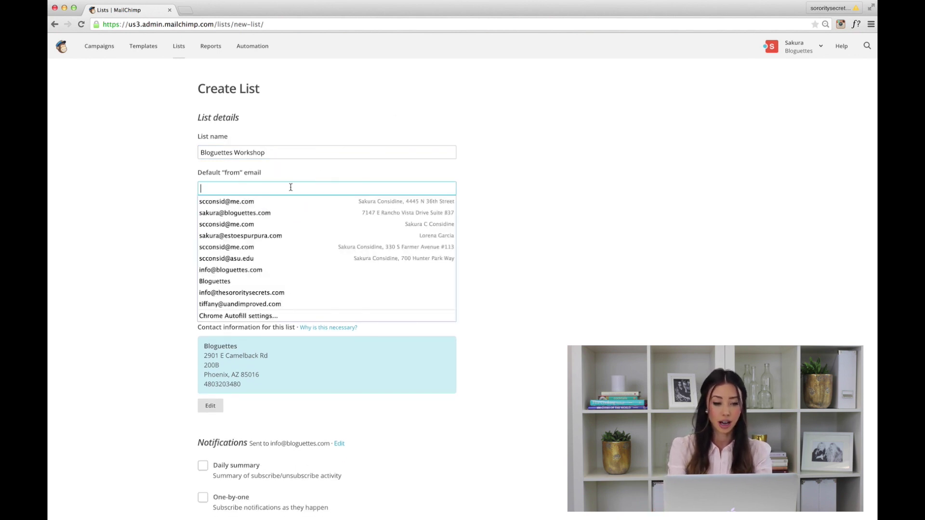
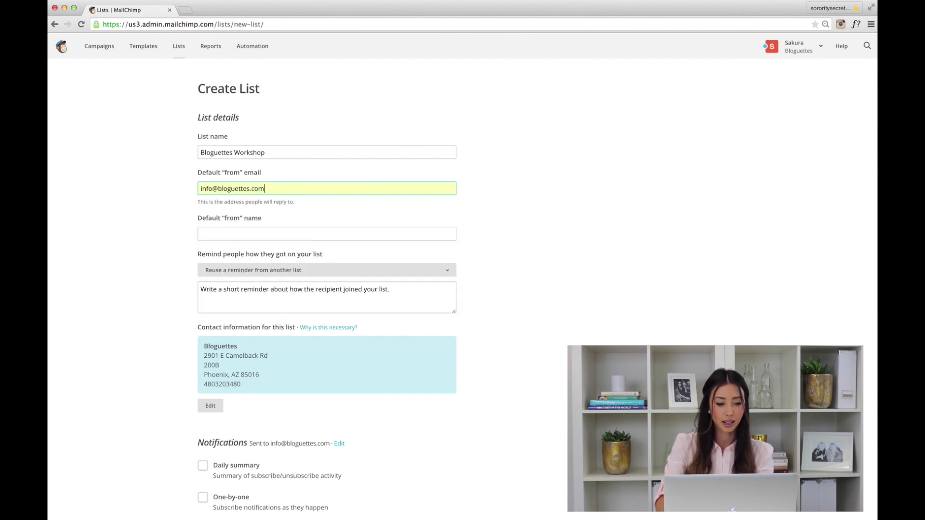
Set the default from name to 'Bloguettes'
left_click(280, 236)
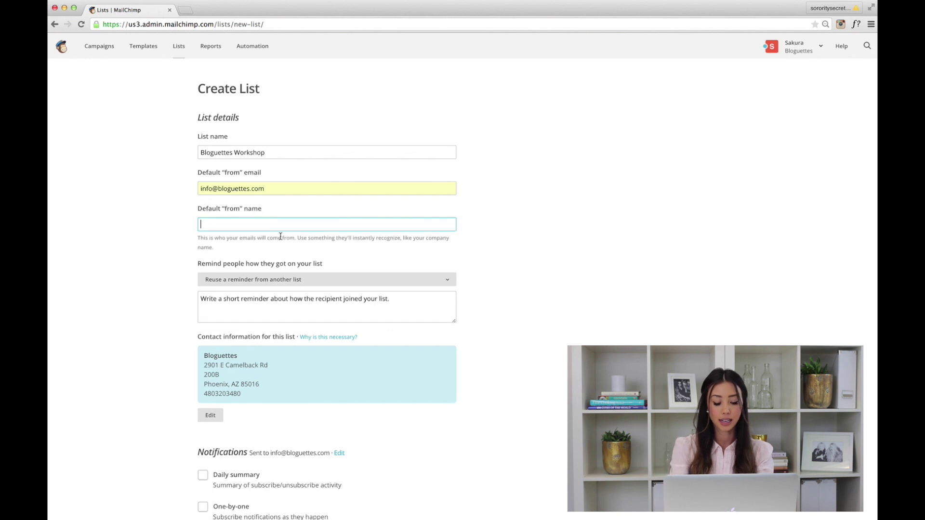
type("Bloguettes")
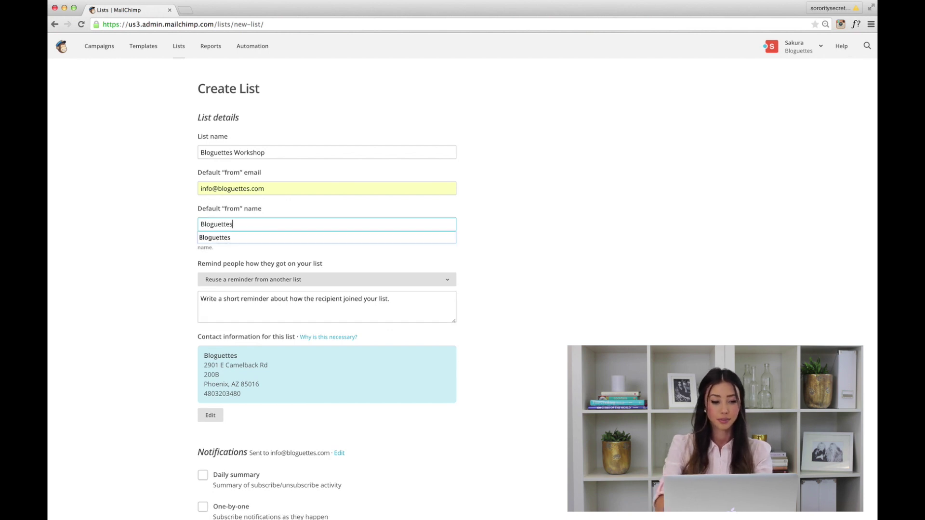
left_click(544, 215)
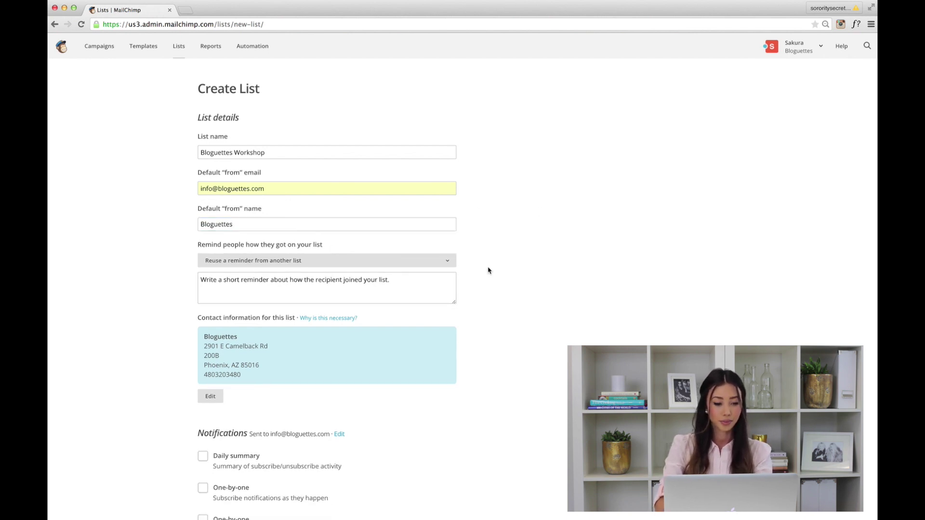
scroll(484, 269, "down", 2)
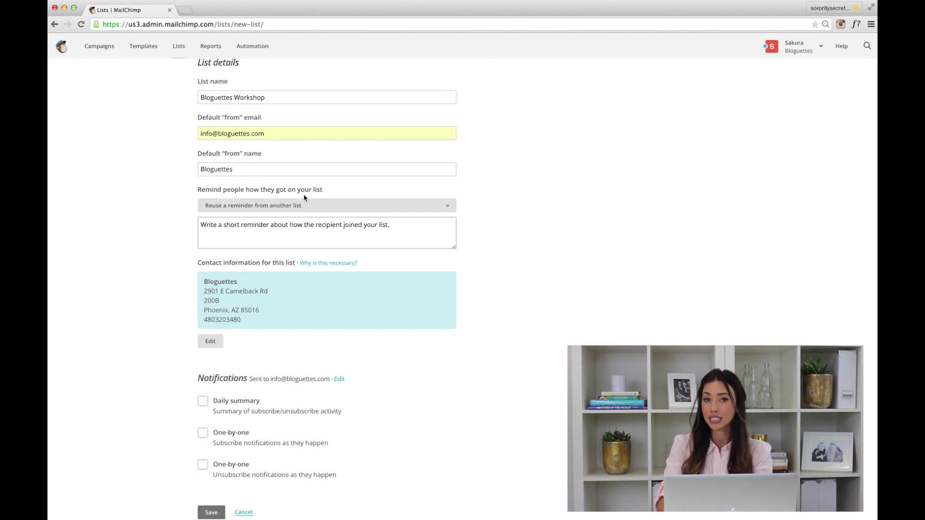
left_click(310, 223)
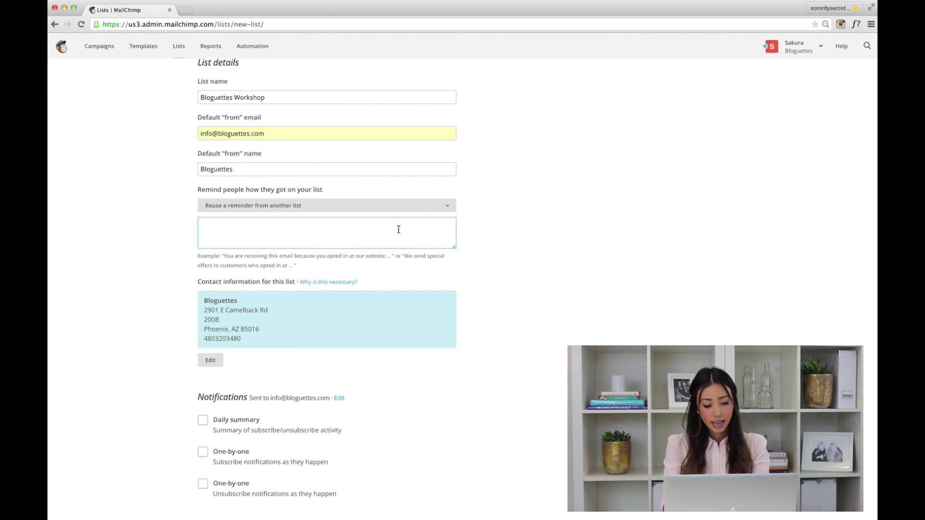
Enter 'Blogging Event' as the reminder of how people joined, then save the list
type("Blogging ")
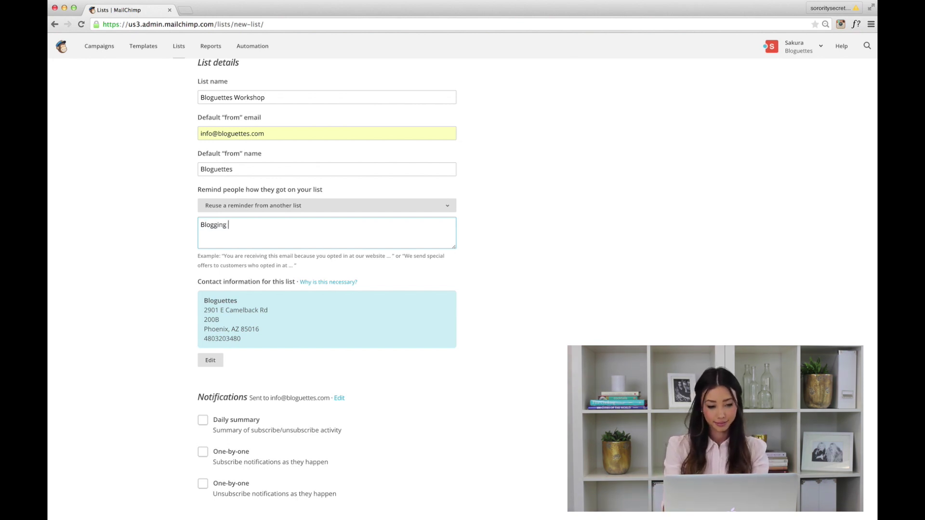
type("Event")
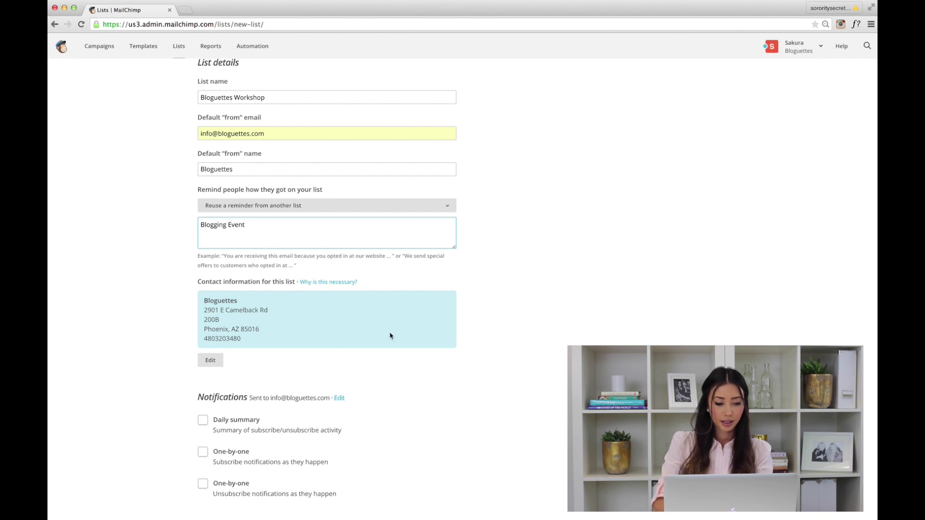
scroll(281, 320, "down", 3)
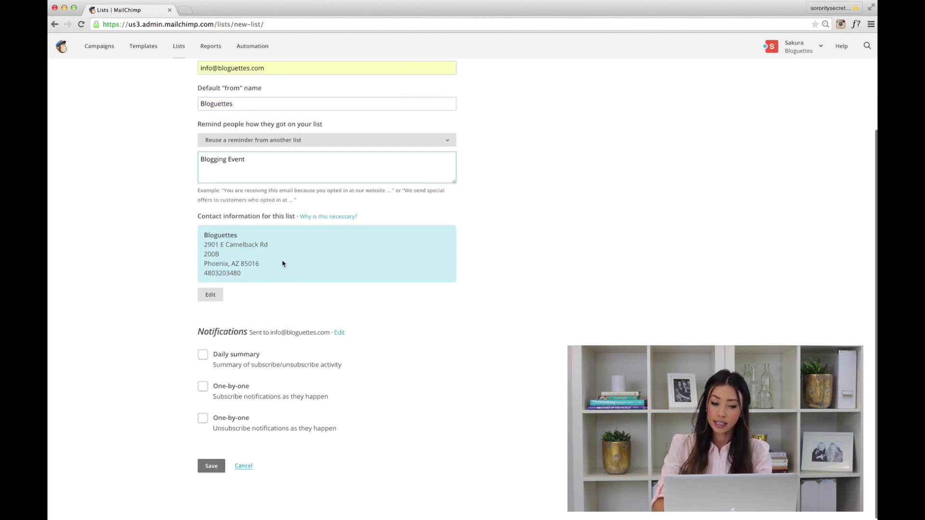
scroll(287, 259, "down", 1)
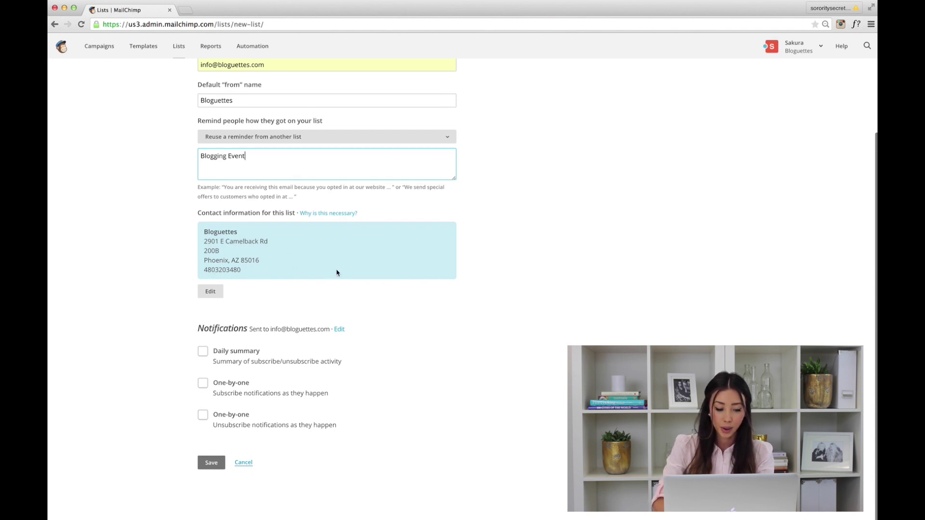
scroll(336, 271, "down", 1)
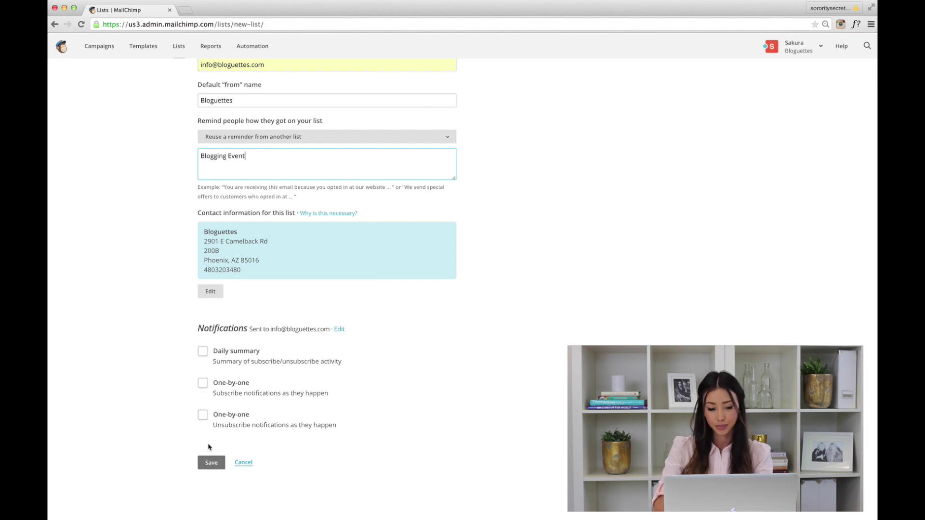
left_click(214, 465)
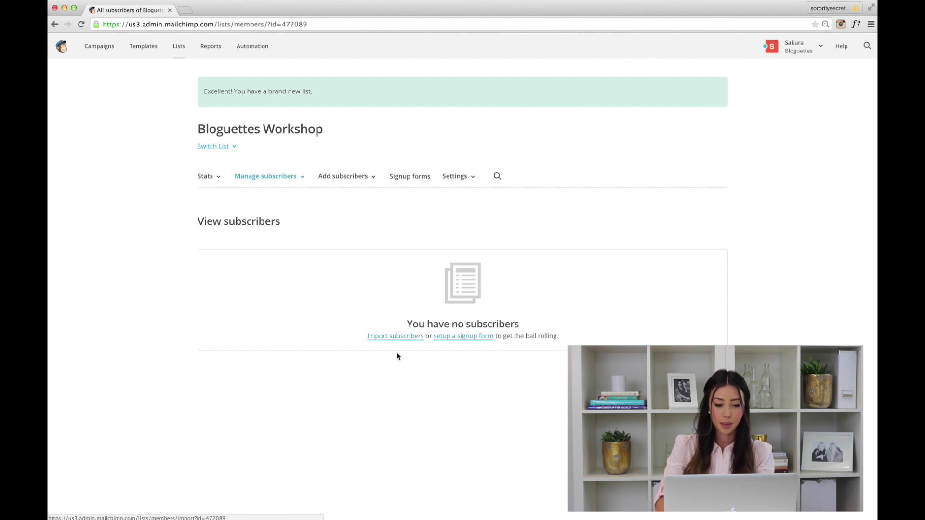
Open the Import subscribers page for the Bloguettes Workshop list
left_click(396, 339)
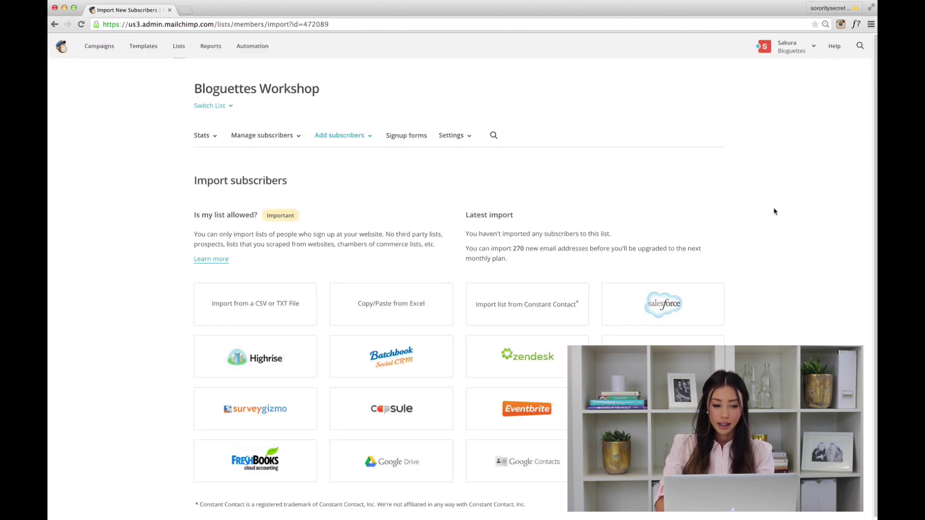
scroll(774, 211, "down", 1)
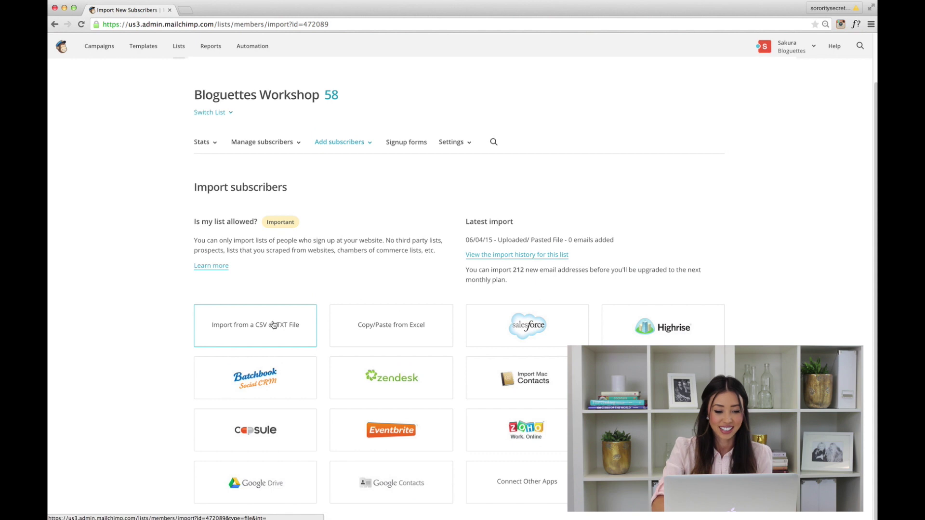
left_click(273, 326)
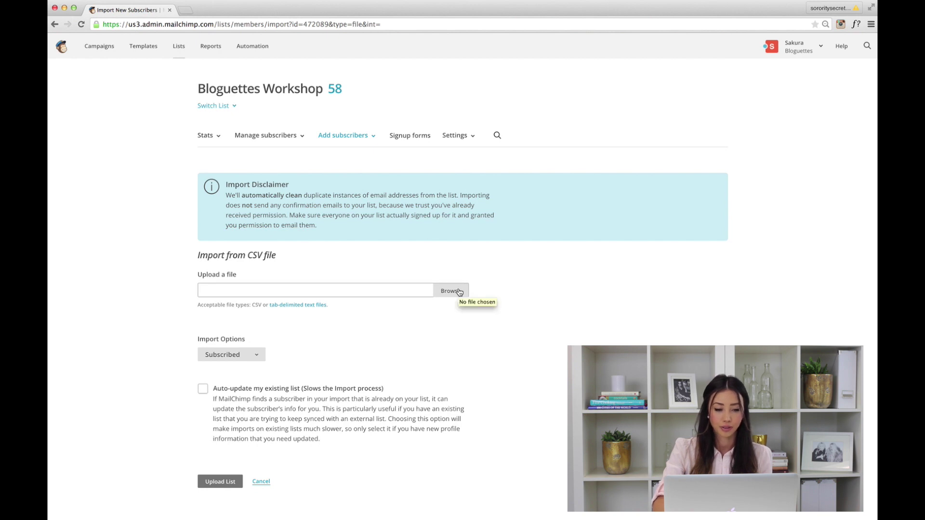
Upload the 'Bloguettes Import List' CSV file as the import source
left_click(459, 292)
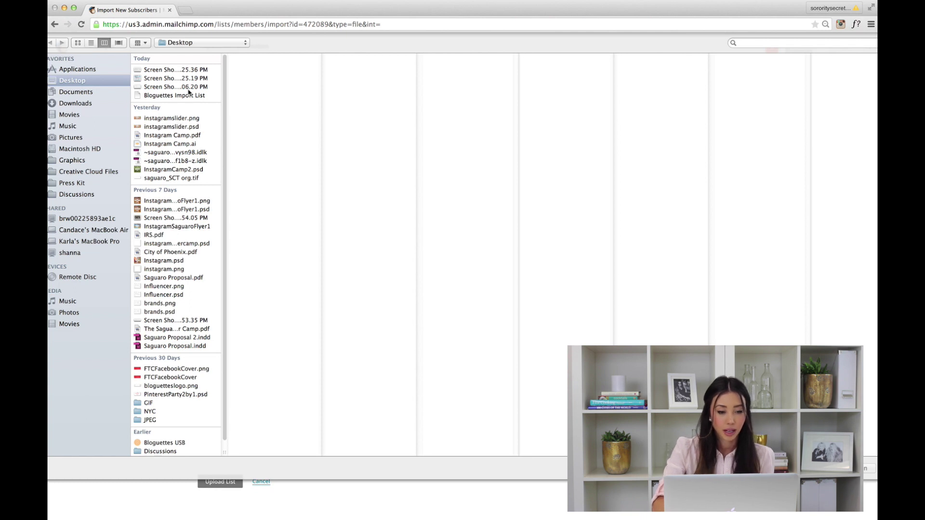
left_click(186, 96)
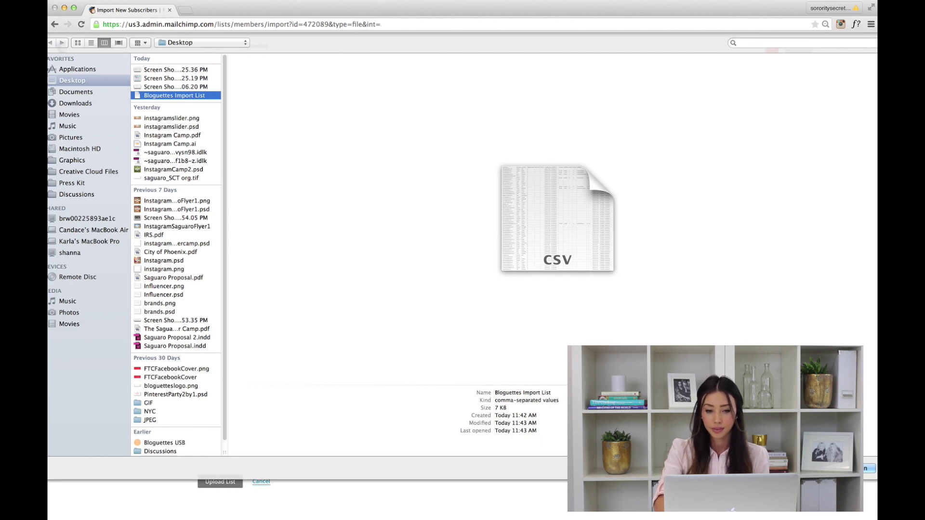
key("Return")
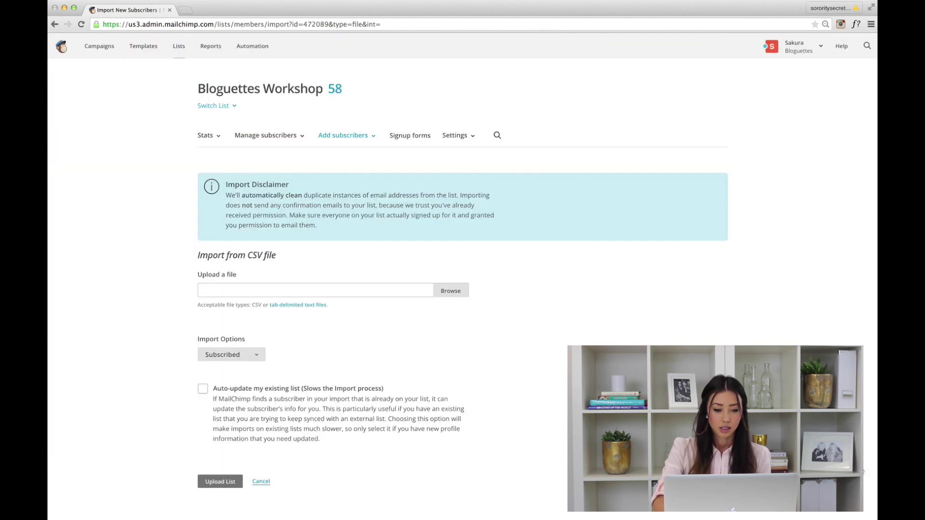
left_click(208, 481)
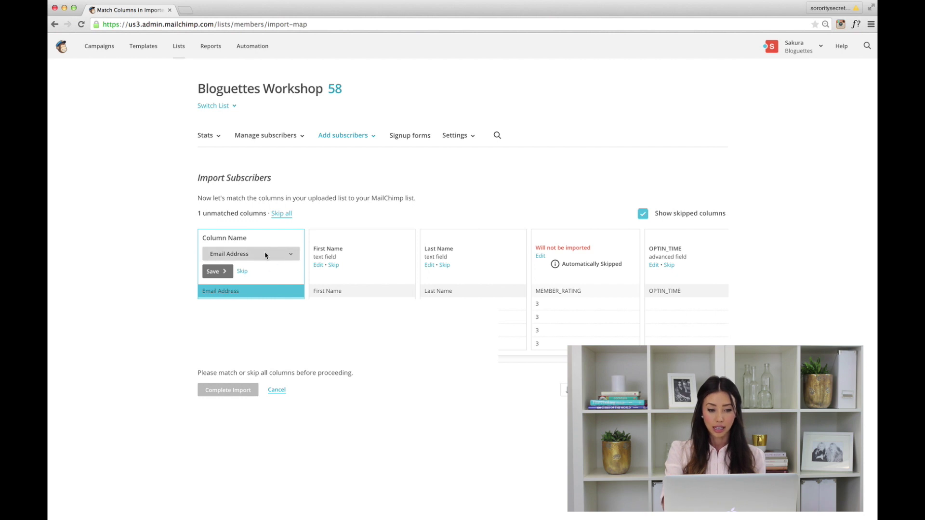
Save column matches for Email Address, First Name and Last Name
left_click(265, 254)
left_click(265, 254)
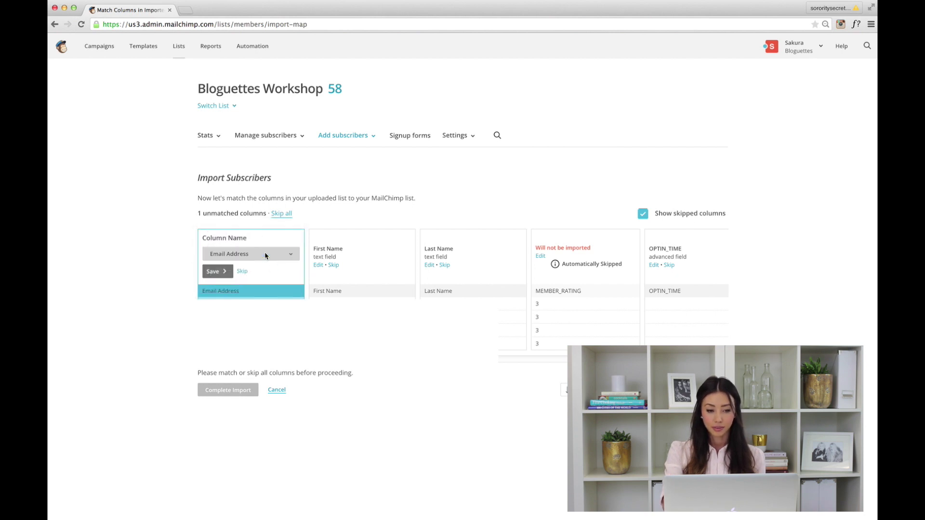
left_click(217, 273)
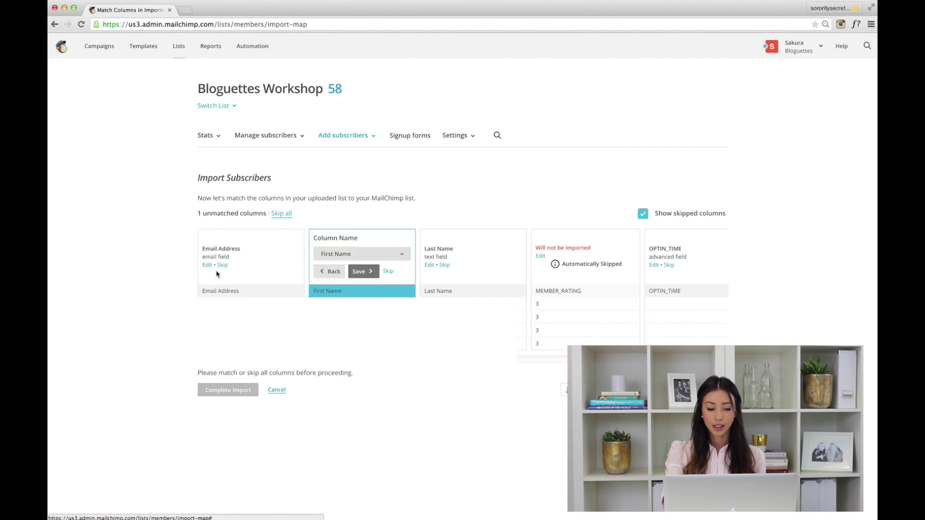
left_click(388, 256)
left_click(388, 256)
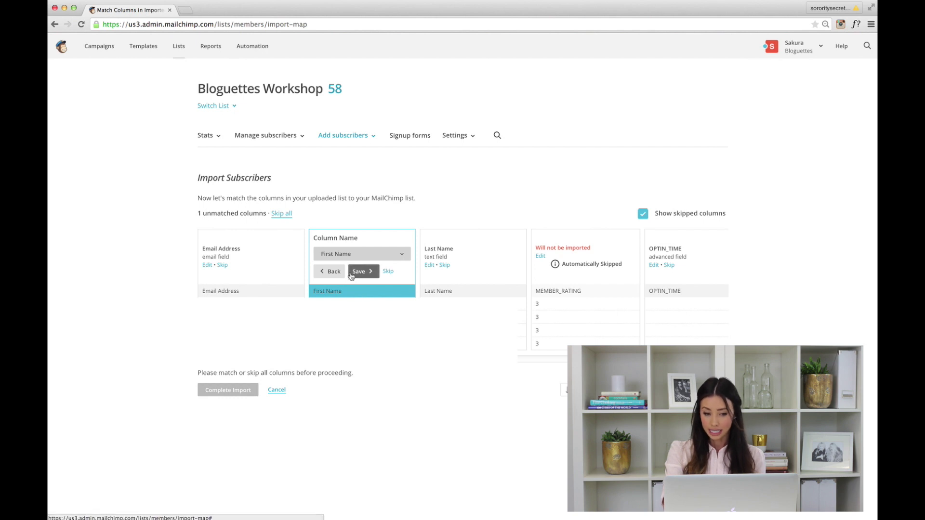
left_click(370, 272)
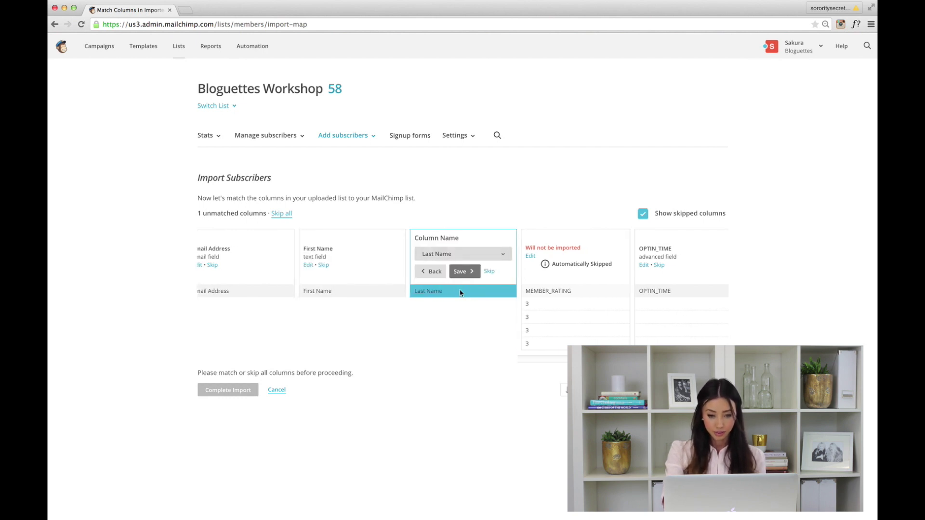
left_click(466, 272)
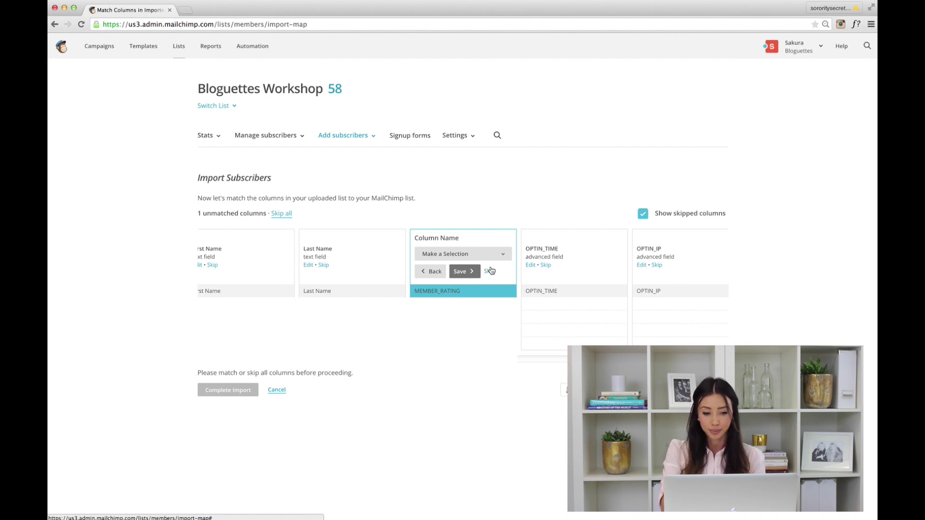
Skip the MEMBER_RATING, OPTIN_TIME, OPTIN_IP, CONFIRM_TIME, CONFIRM_IP and NOTES columns
left_click(489, 271)
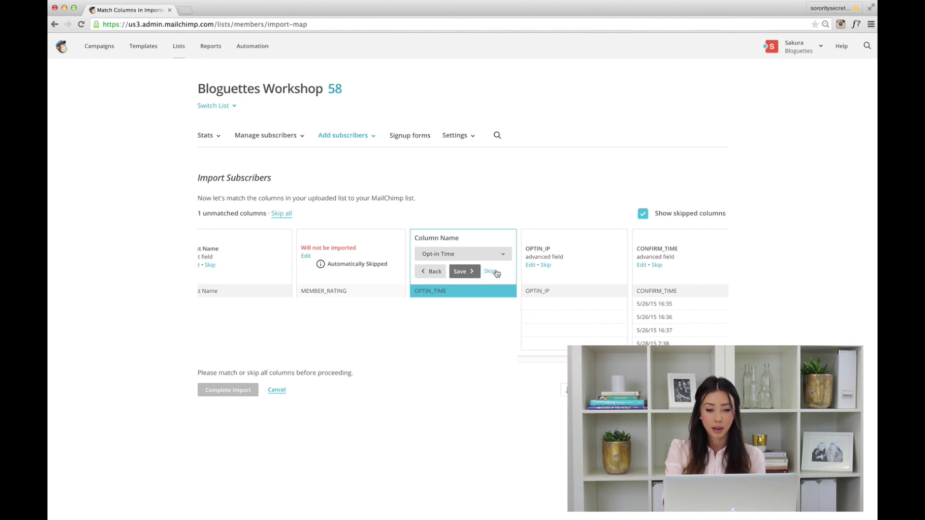
left_click(490, 272)
left_click(489, 271)
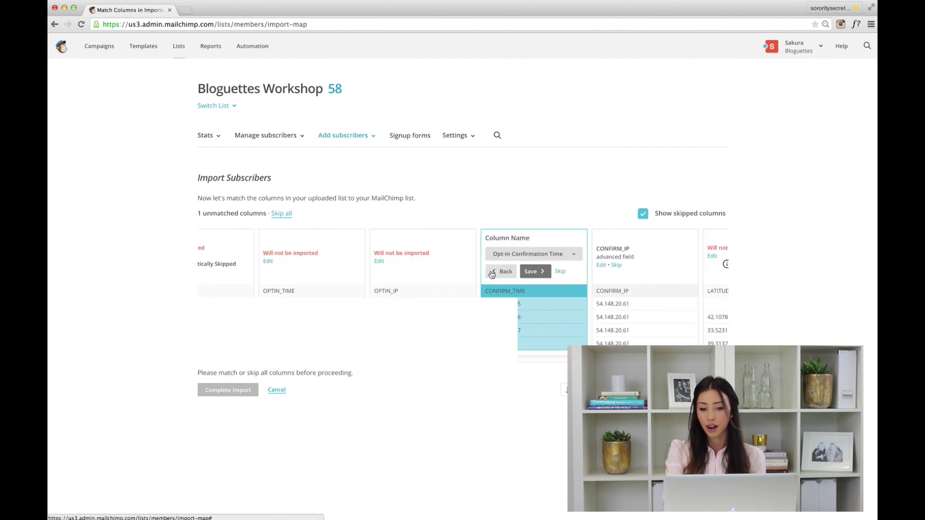
left_click(490, 271)
left_click(490, 272)
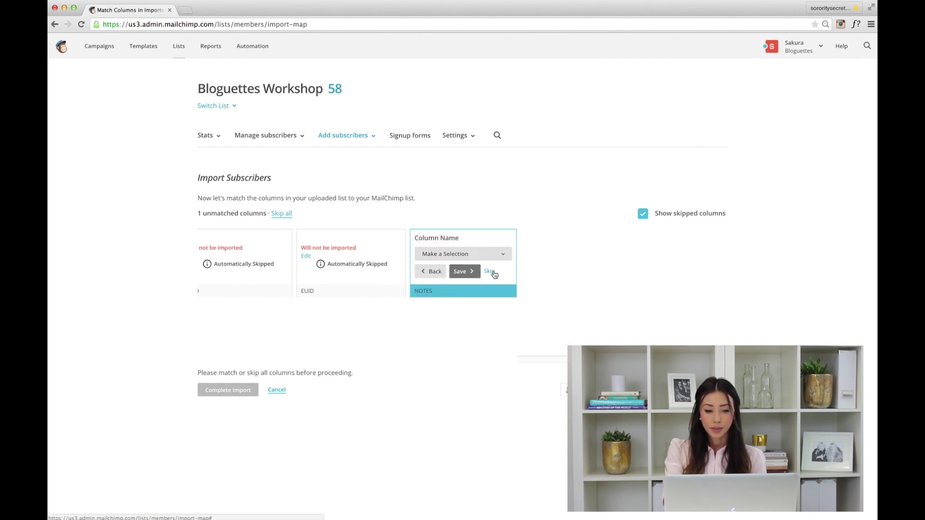
left_click(489, 272)
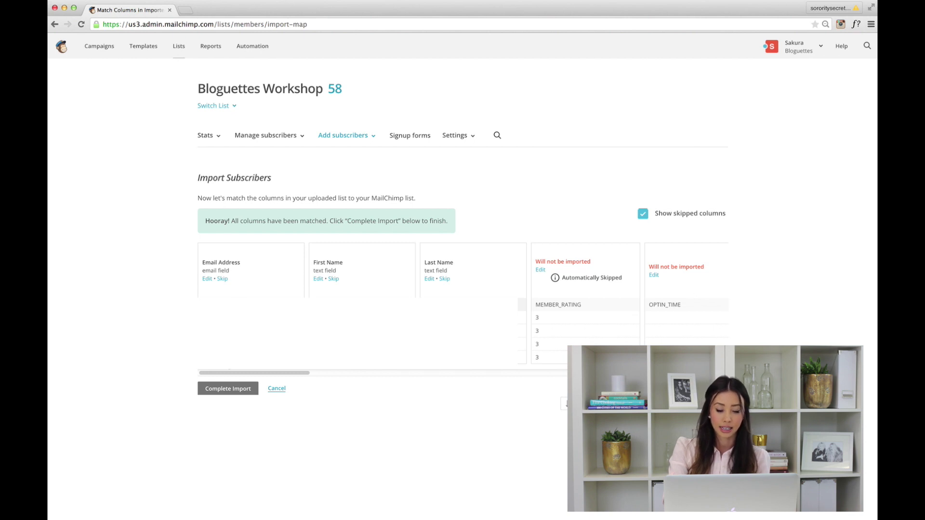
Complete the import into Bloguettes Workshop and view the result banner
left_click(225, 391)
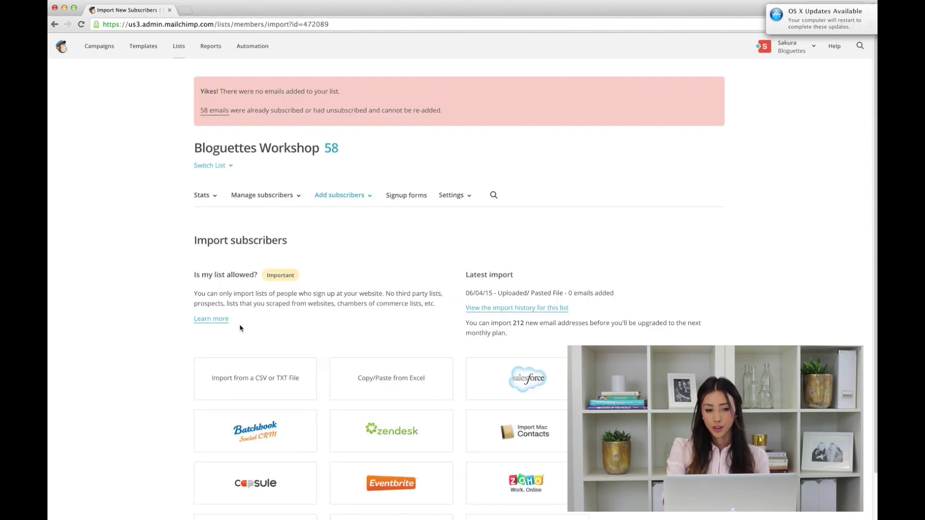